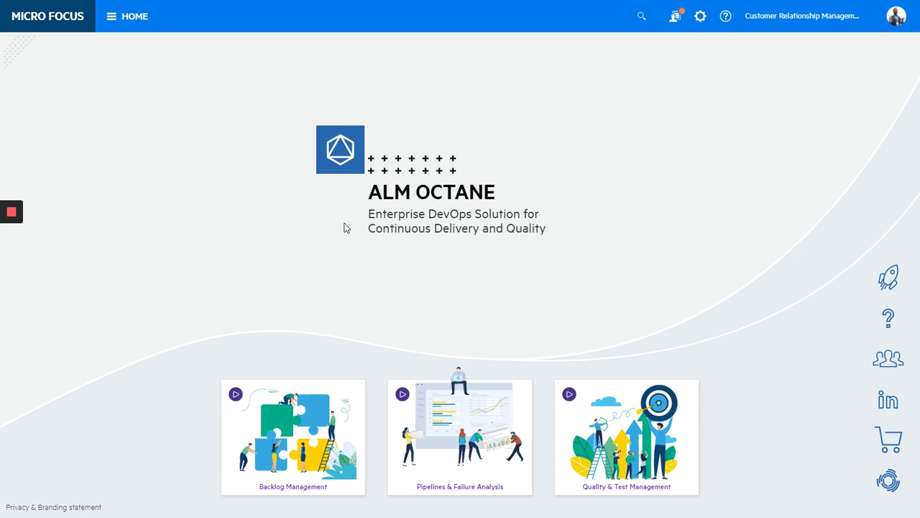
Step: In Management, show the releases 2019 Q3, Q1 and Q2 Release Train, Waterfall, CRM2020 and Waterfall Release on a timeline chart
left_click(132, 21)
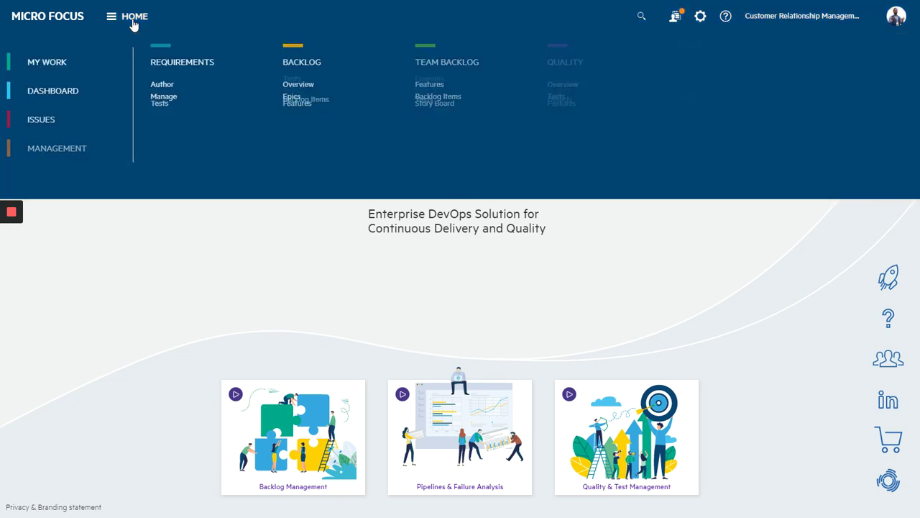
left_click(77, 154)
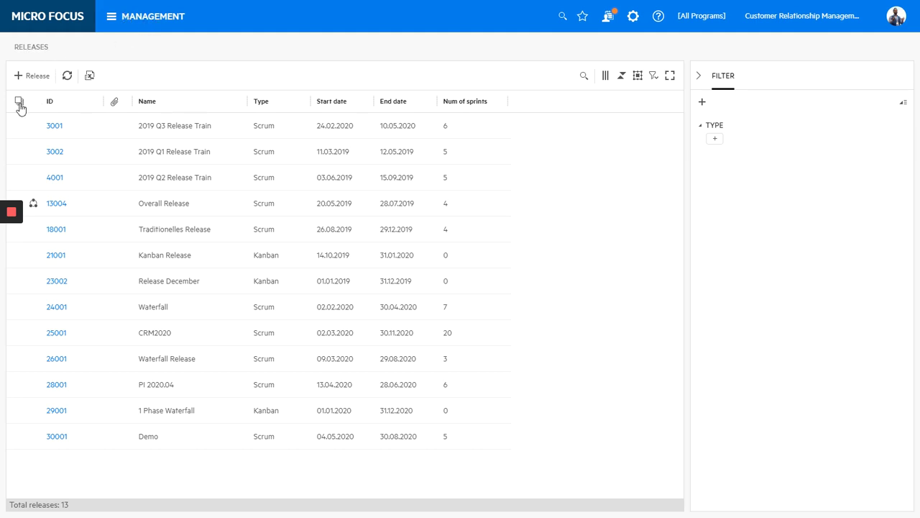
left_click(18, 126)
left_click(18, 152)
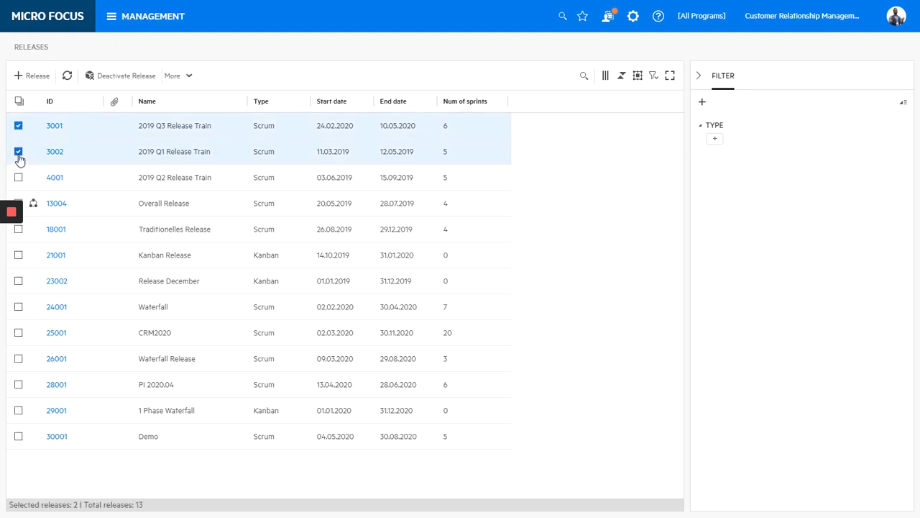
left_click(18, 177)
mouse_move(20, 237)
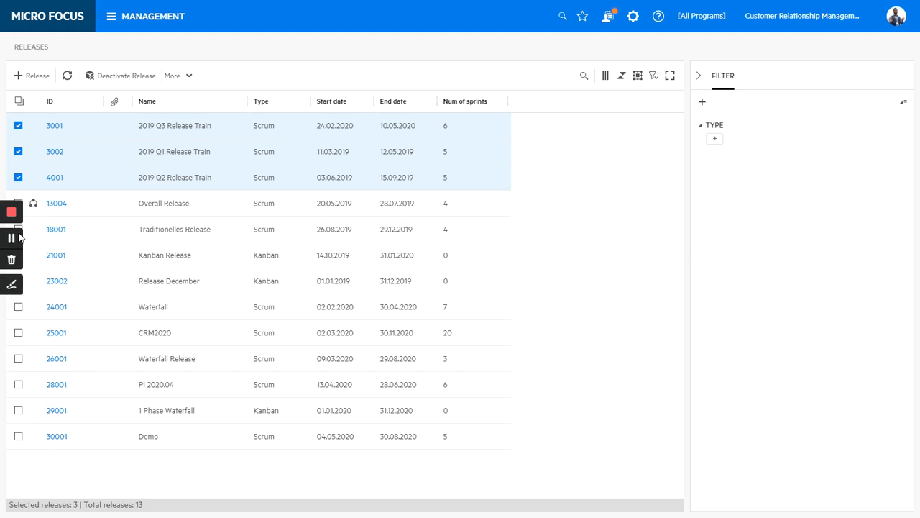
left_click(18, 307)
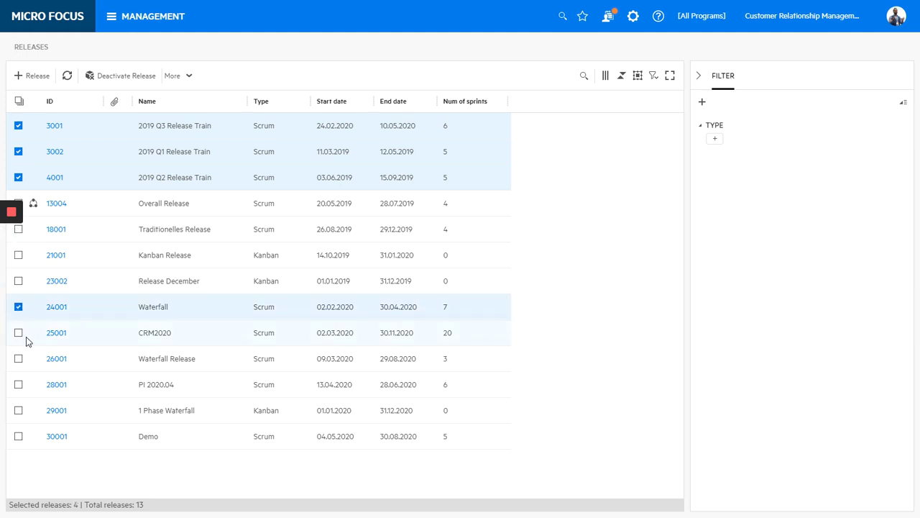
left_click(18, 332)
left_click(18, 358)
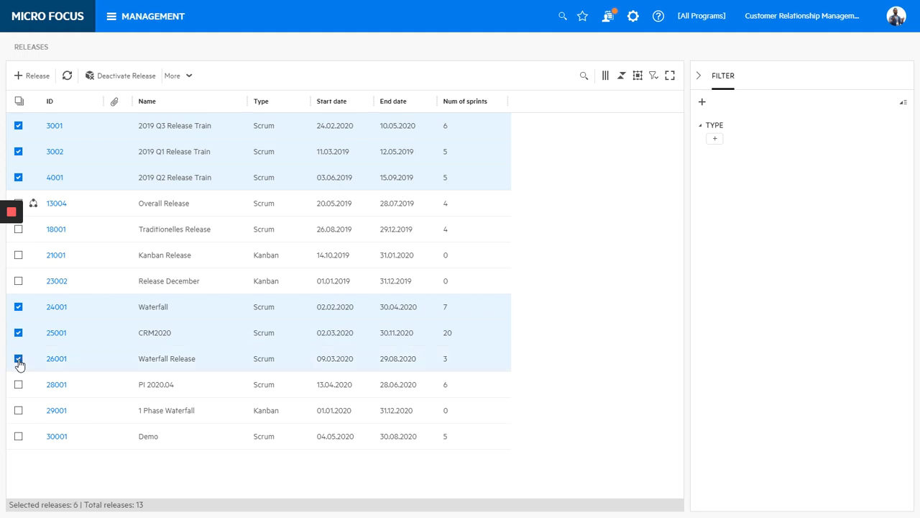
left_click(187, 80)
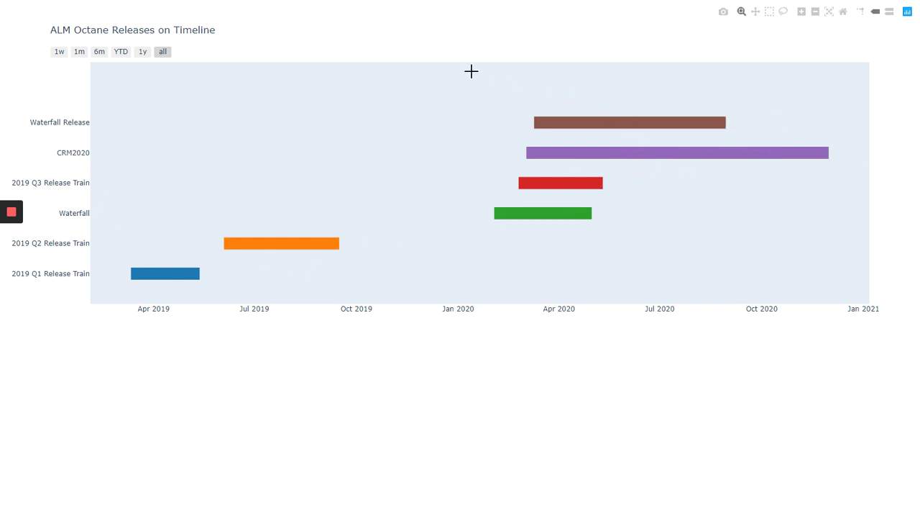
Step: Add the releases PI 2020.04 and 1 Phase Waterfall to the selection and show the enlarged selection on the timeline
mouse_move(15, 245)
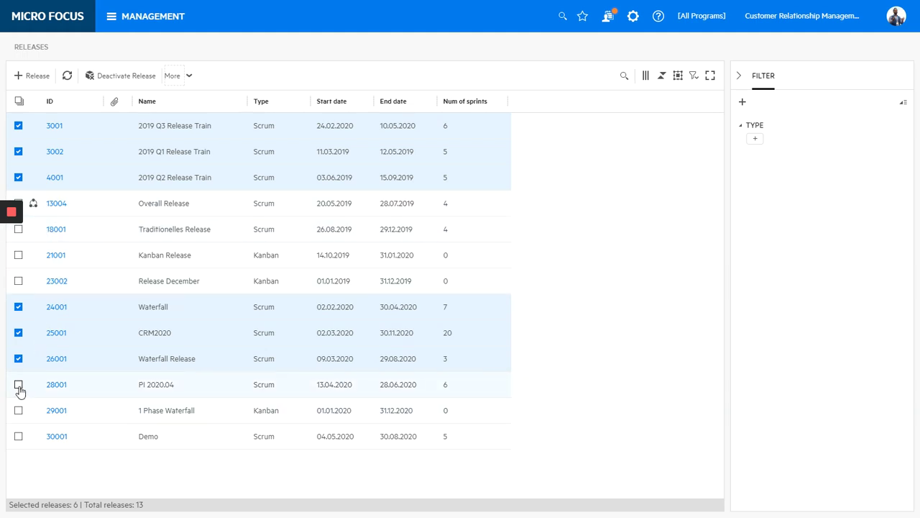
left_click(18, 386)
left_click(19, 410)
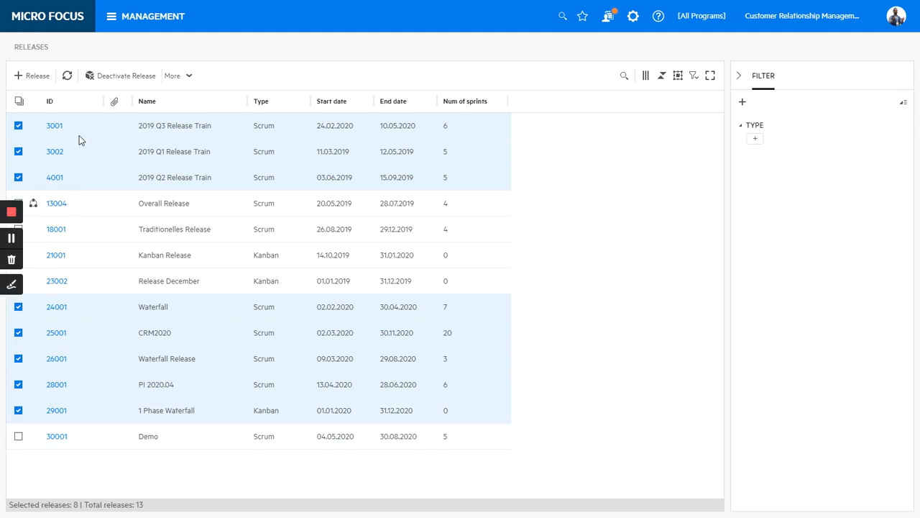
left_click(189, 75)
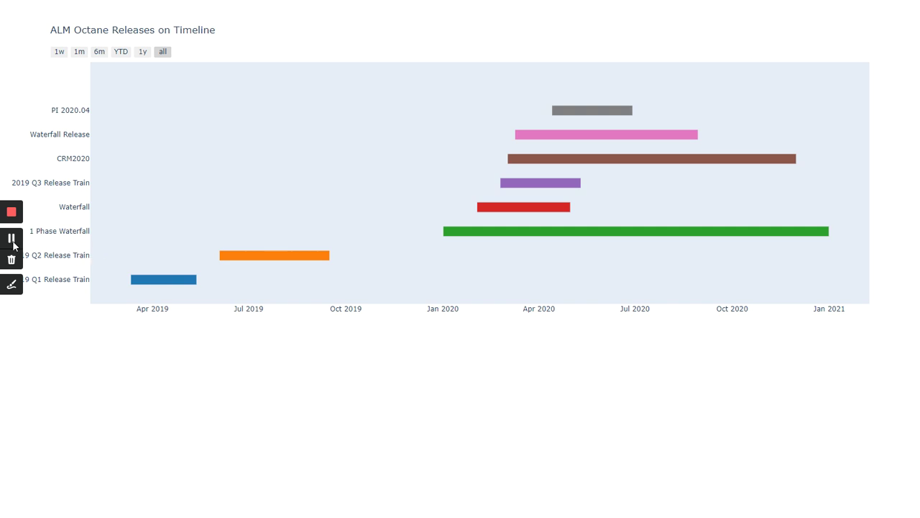
Step: Return to the releases list, select all releases and show them on the timeline
key("alt+Tab")
left_click(19, 101)
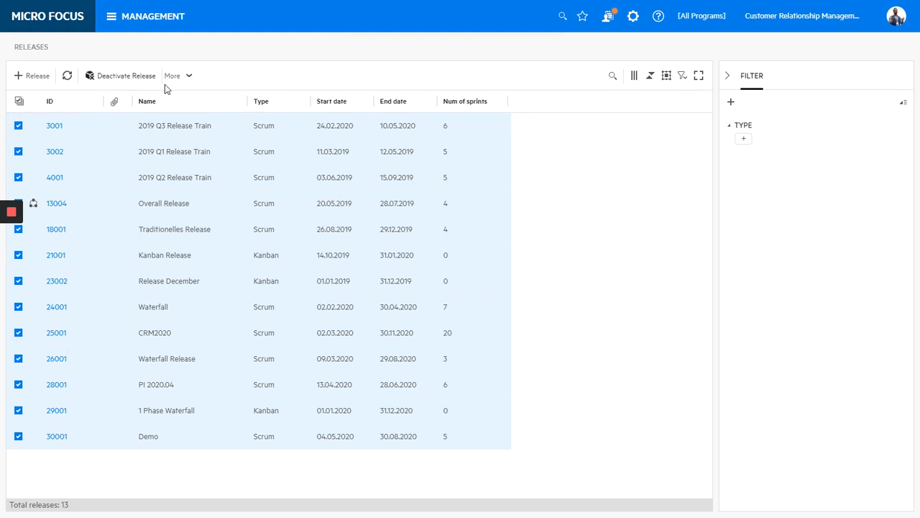
left_click(188, 76)
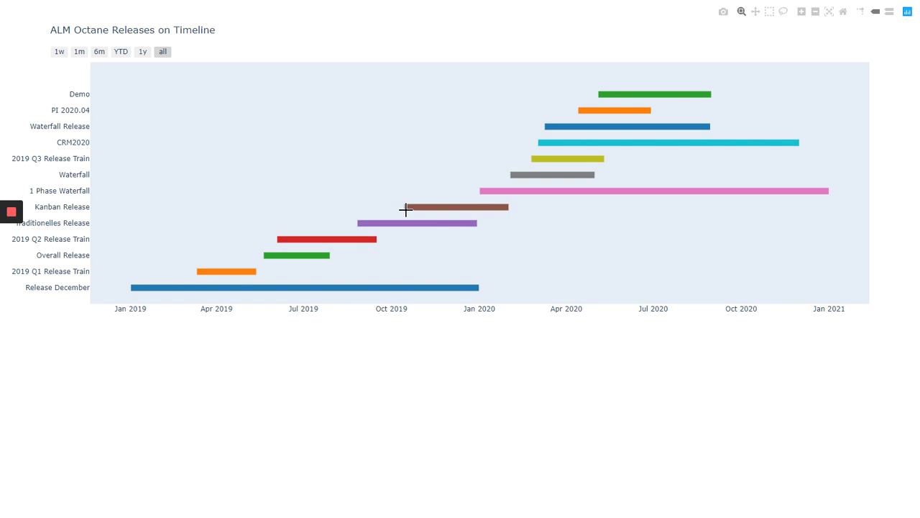
Step: Switch to the octane_python_examples repository on GitHub and view Release Reporting.py in the External Actions/Release Reporting folder
mouse_move(29, 237)
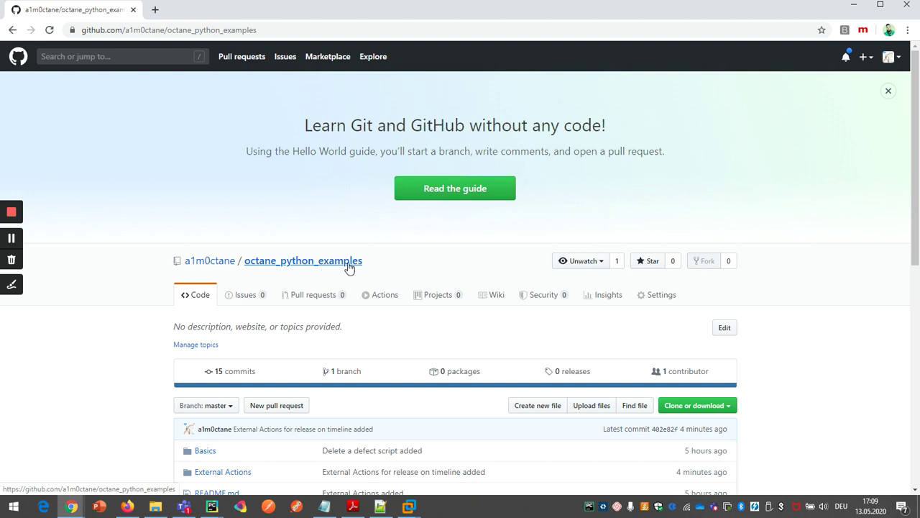
scroll(348, 266, "down", 3)
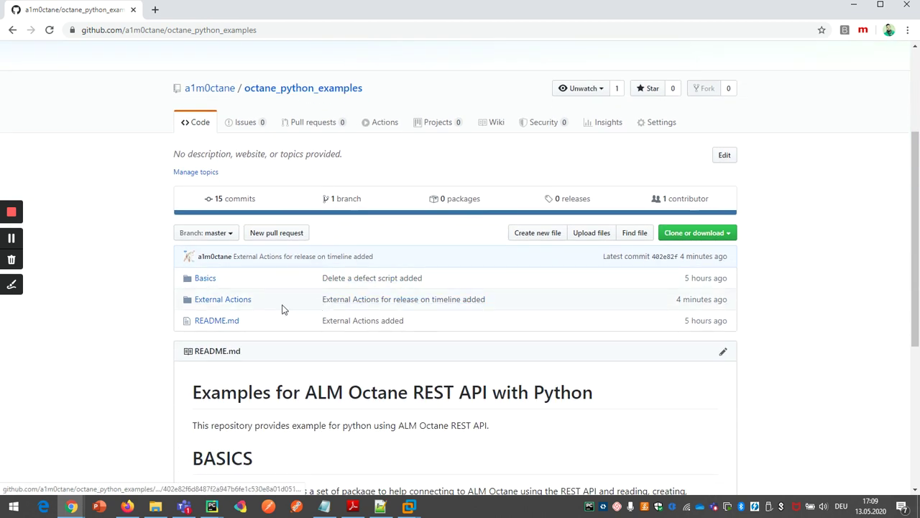
left_click(220, 304)
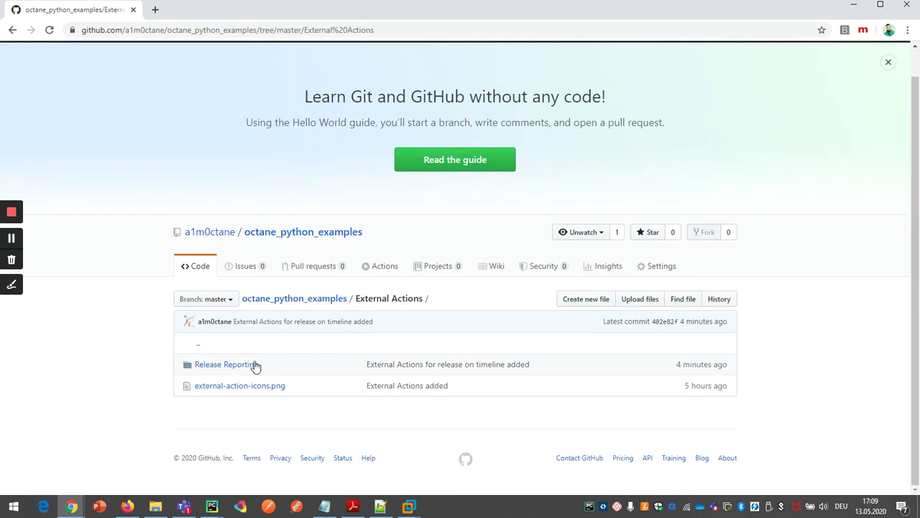
left_click(240, 368)
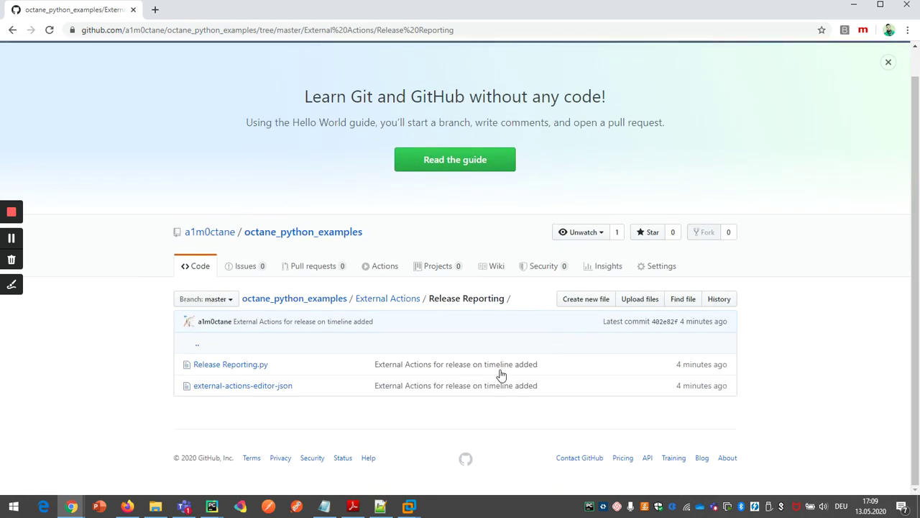
left_click(232, 366)
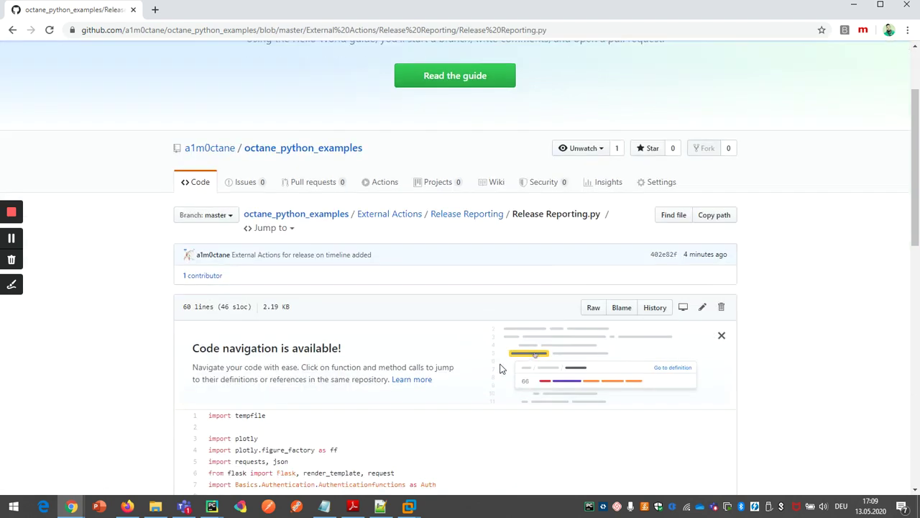
scroll(501, 368, "down", 4)
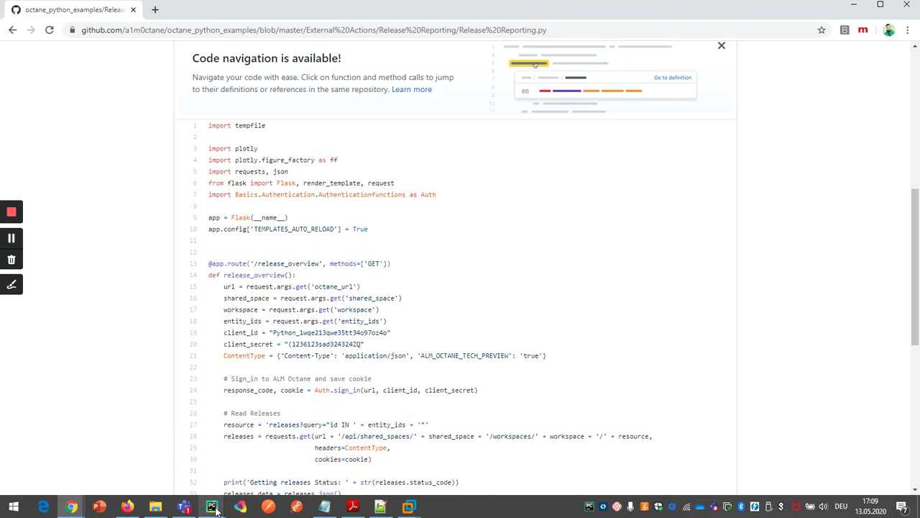
Step: Switch to the octane_python project in PyCharm and examine the code of Release Reporting.py through to its end
mouse_move(216, 508)
left_click(269, 456)
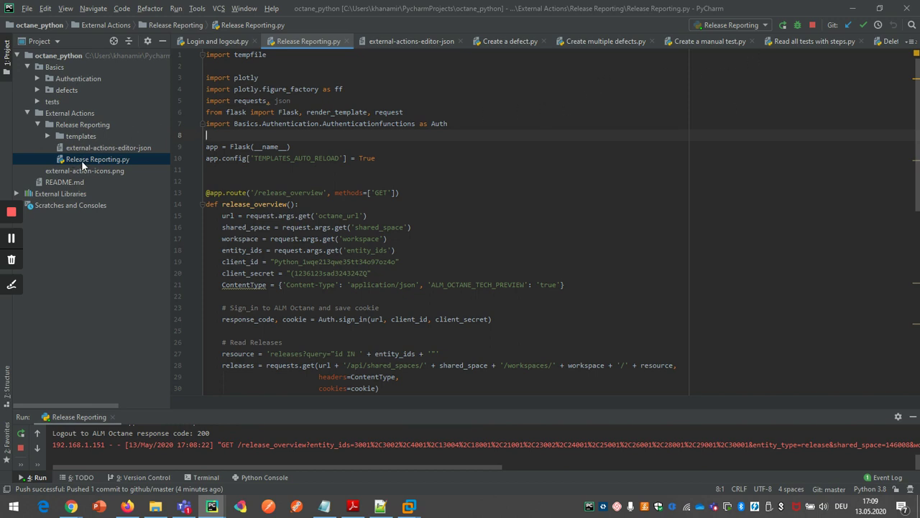
scroll(306, 145, "down", 10)
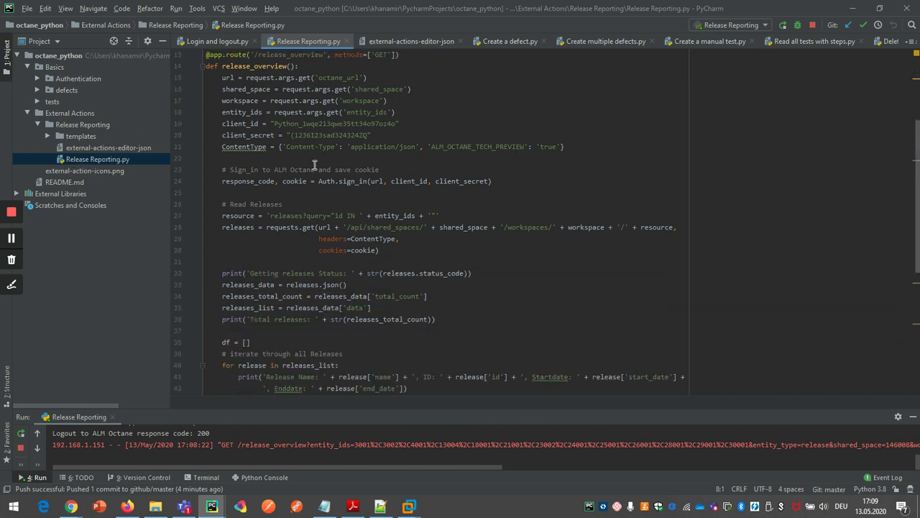
scroll(342, 195, "down", 2)
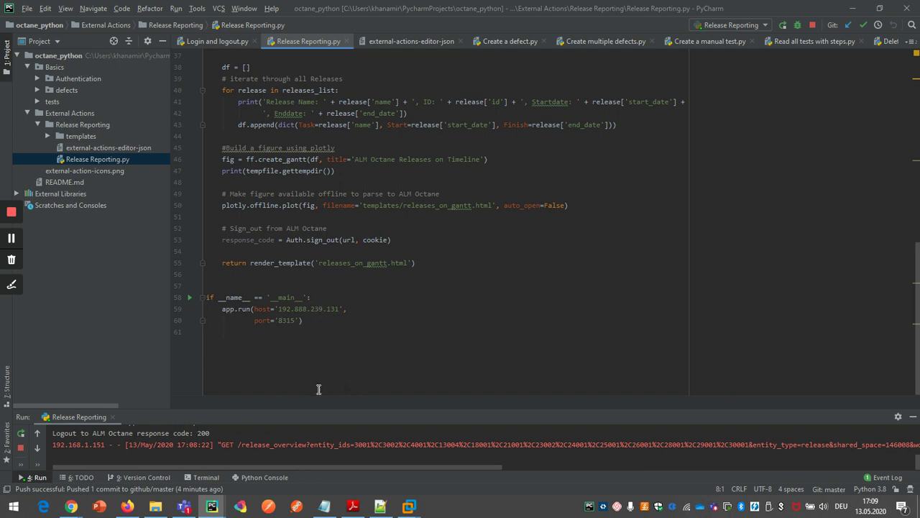
Step: Switch to ALM Octane and open the external action editor from its settings
mouse_move(71, 506)
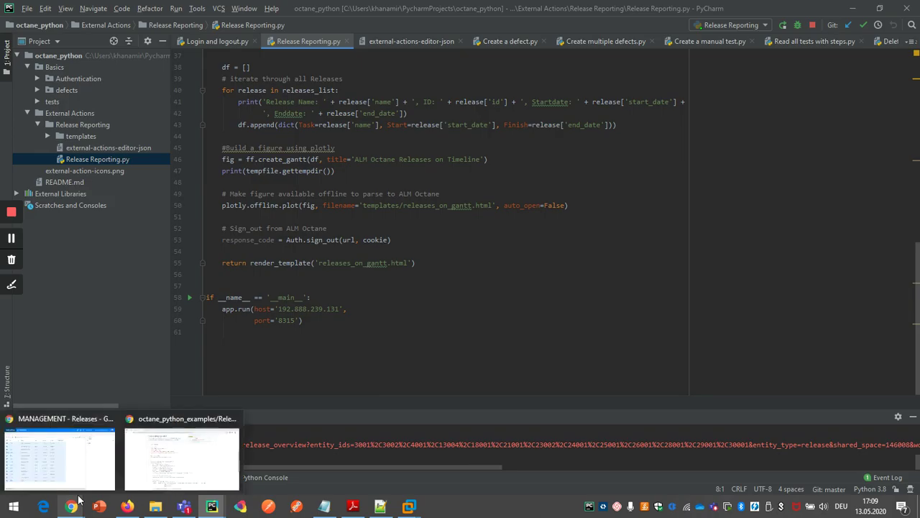
left_click(73, 467)
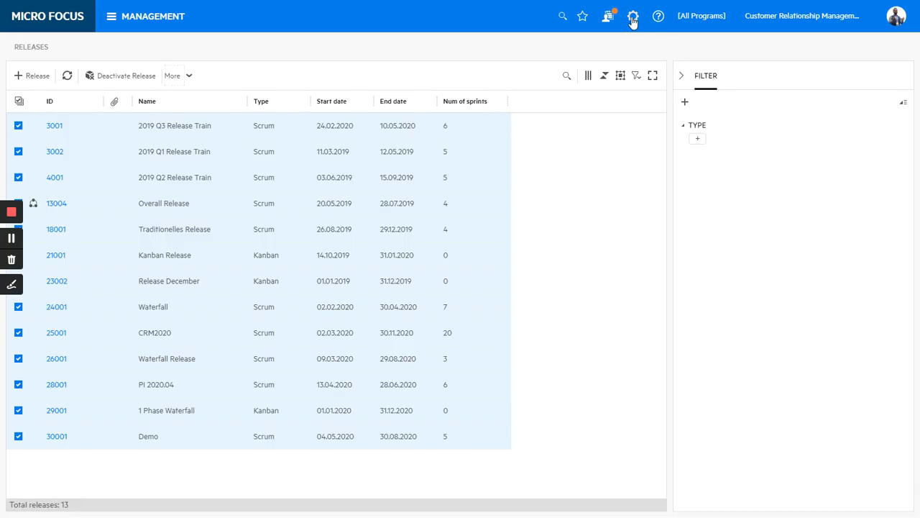
left_click(633, 16)
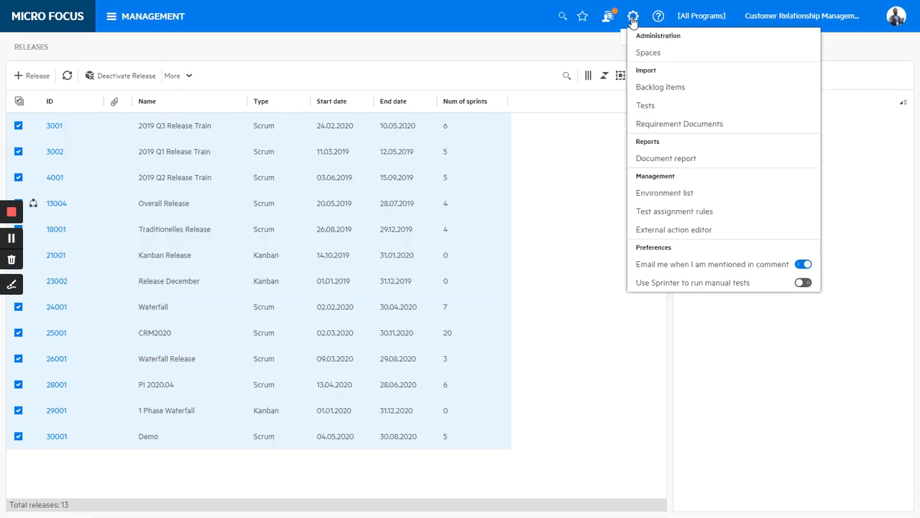
left_click(677, 229)
Step: Examine the JSON definitions of the external actions, starting with defect-heatmap and defect-message, and return to the home page
scroll(254, 212, "down", 3)
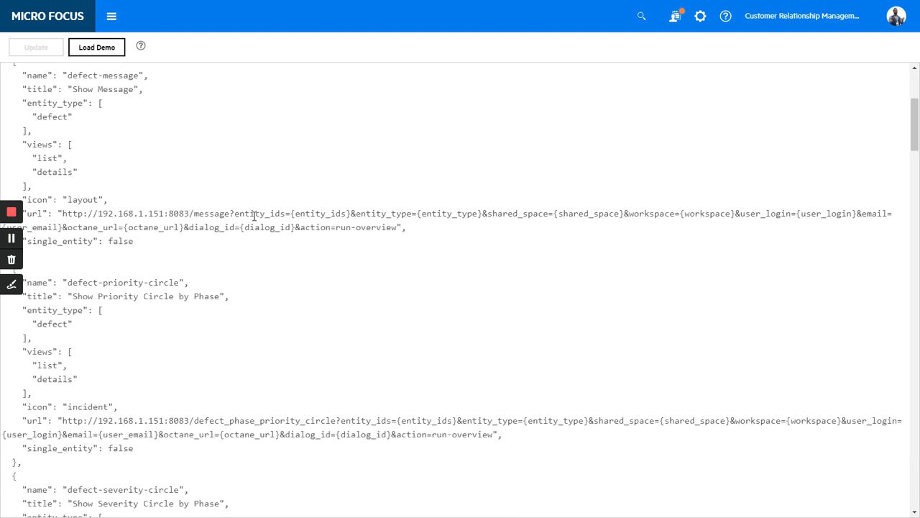
scroll(255, 216, "up", 3)
scroll(255, 215, "down", 6)
scroll(253, 216, "up", 6)
scroll(237, 212, "down", 6)
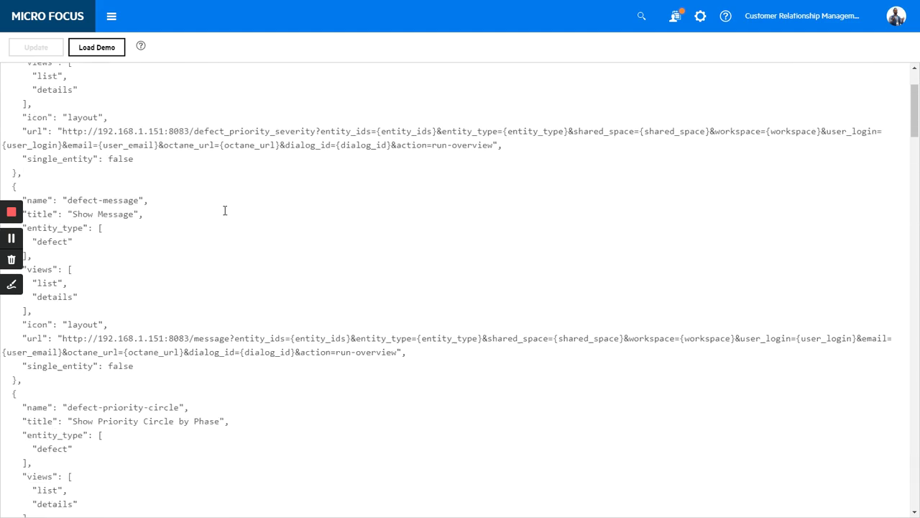
scroll(141, 184, "up", 3)
scroll(141, 185, "up", 3)
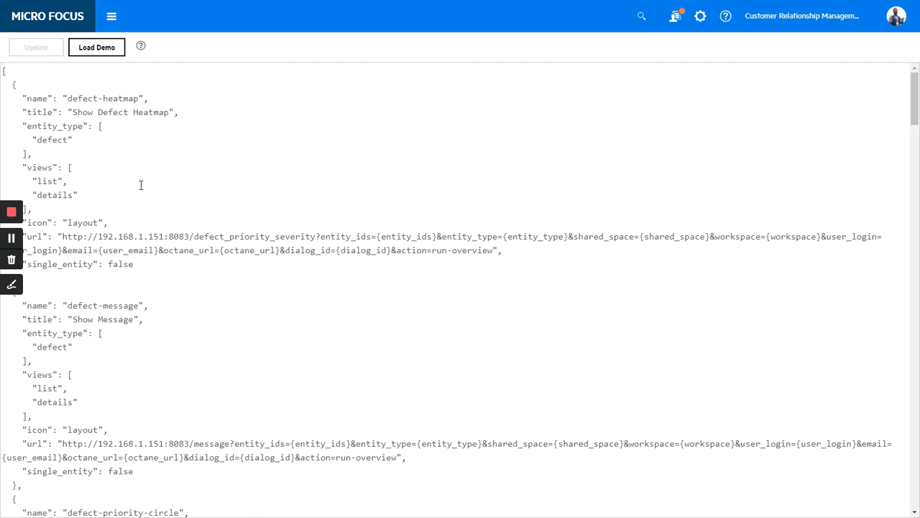
left_click(51, 27)
Step: Switch to Release Reporting.py on GitHub and examine the script, highlighting the host address and port in its app.run call
key("alt+Tab")
key("alt+Tab")
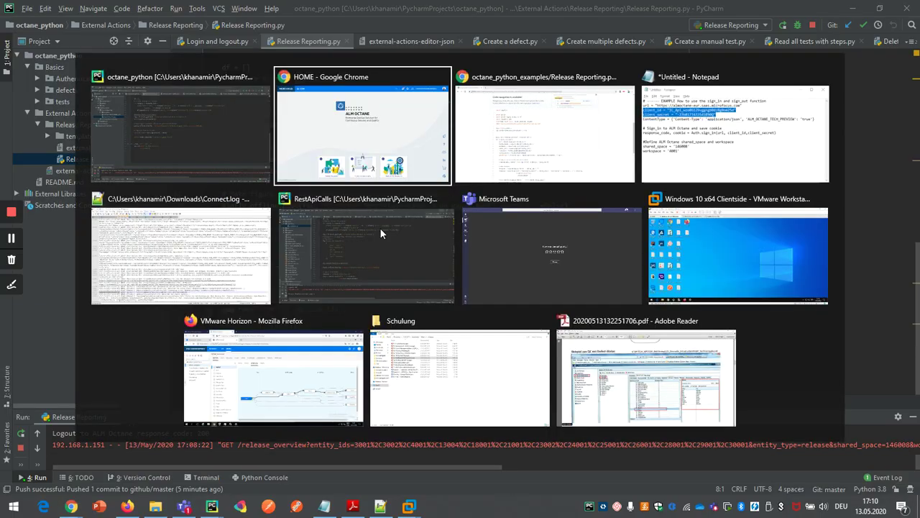
key("alt+Tab")
scroll(255, 161, "down", 5)
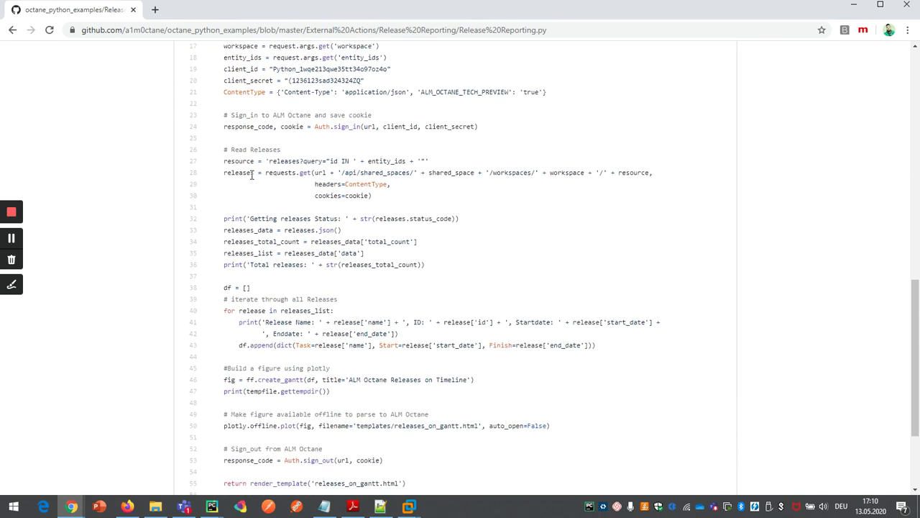
scroll(288, 201, "down", 2)
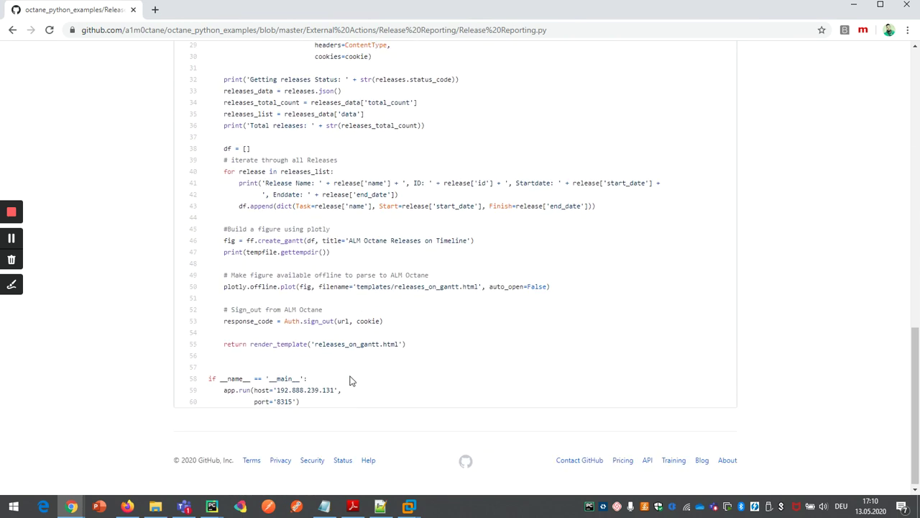
left_click_drag(283, 390, 337, 400)
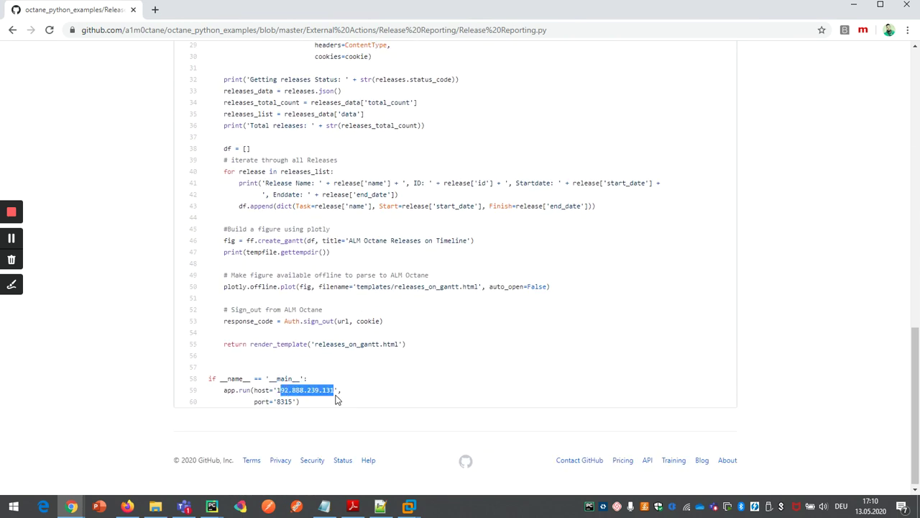
left_click_drag(277, 389, 308, 390)
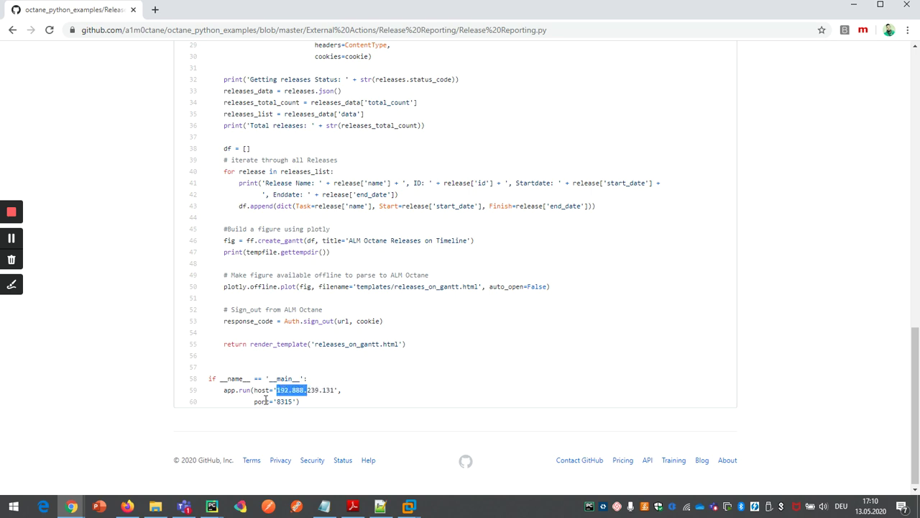
double_click(282, 400)
scroll(369, 353, "up", 3)
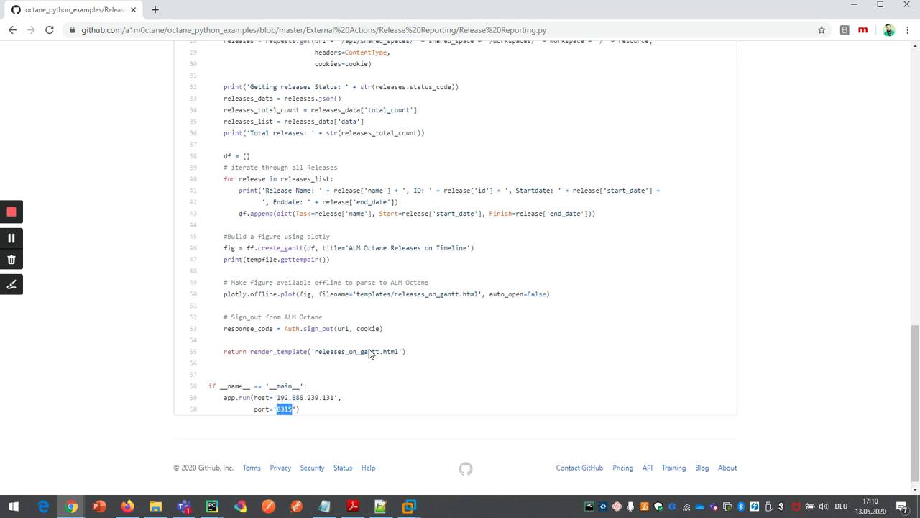
scroll(369, 350, "up", 4)
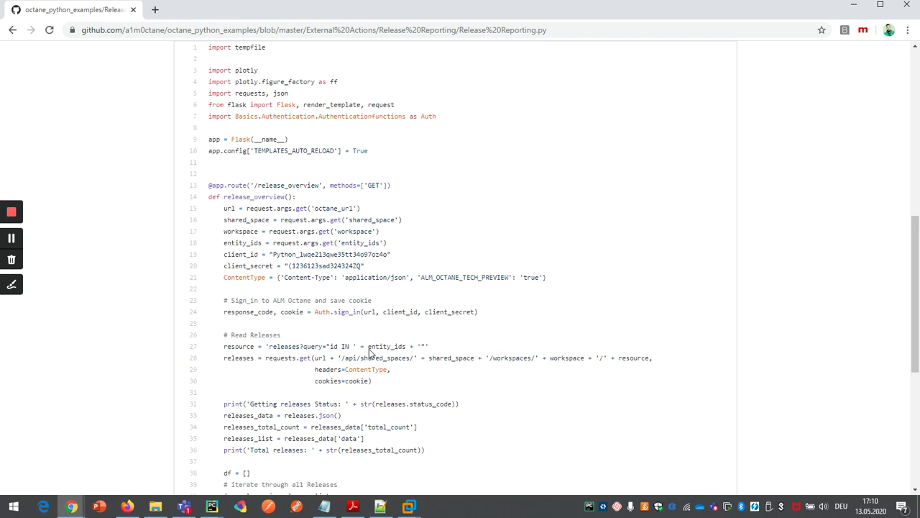
scroll(368, 348, "up", 1)
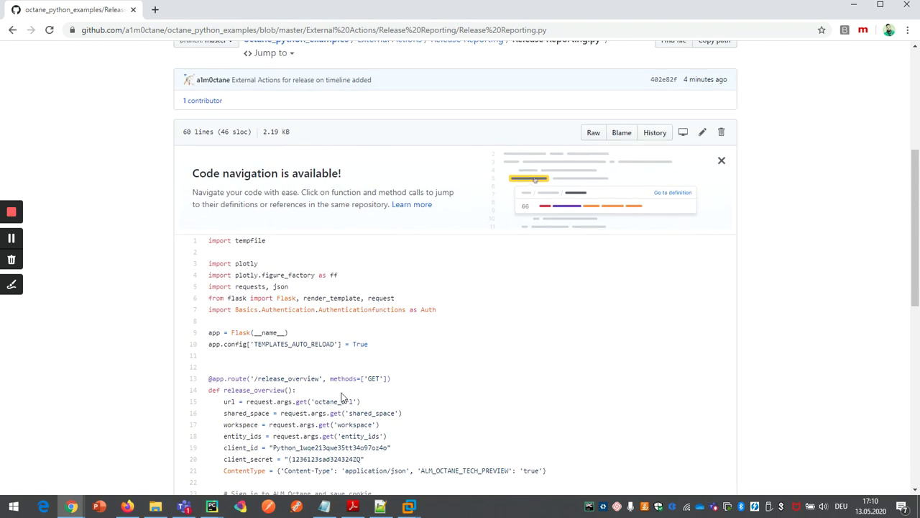
Step: Open external-actions-editor-json from the Release Reporting folder and examine its definition, highlighting the <yourserver>:<port> placeholder in the url
scroll(335, 172, "up", 2)
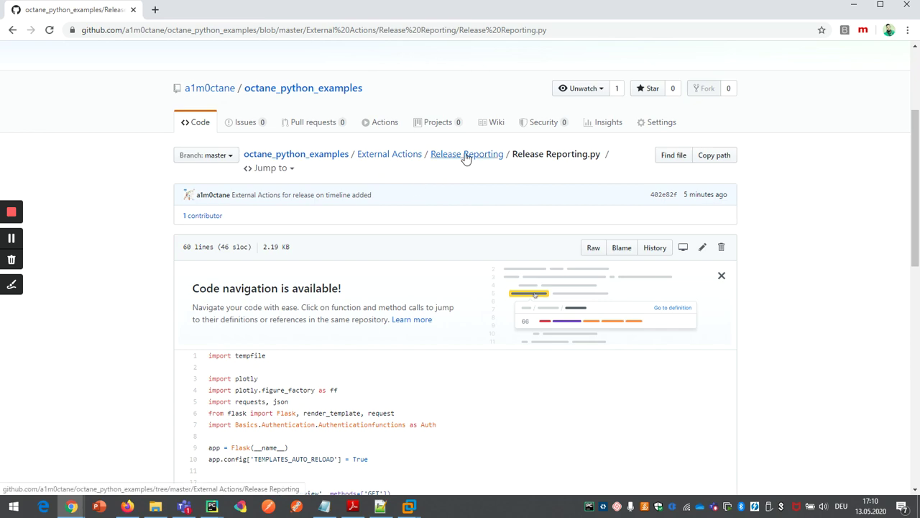
left_click(464, 156)
scroll(230, 385, "down", 1)
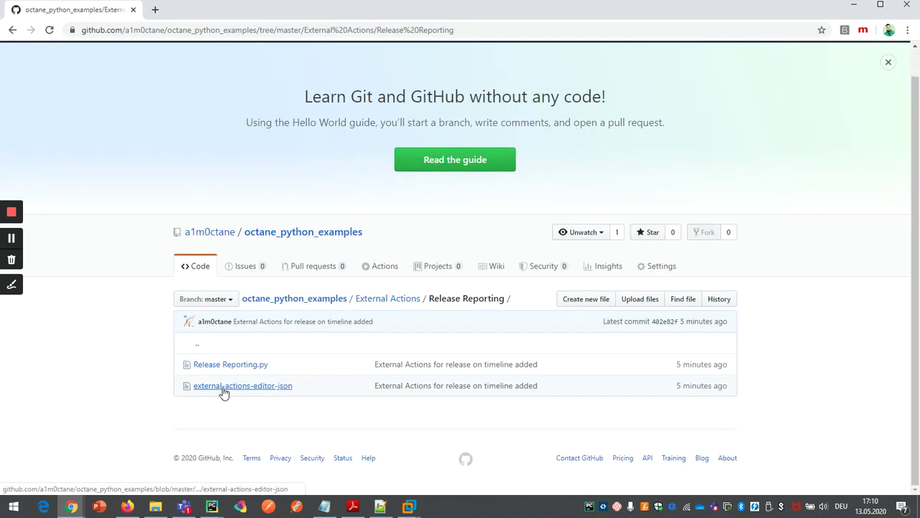
left_click(223, 392)
scroll(501, 309, "down", 3)
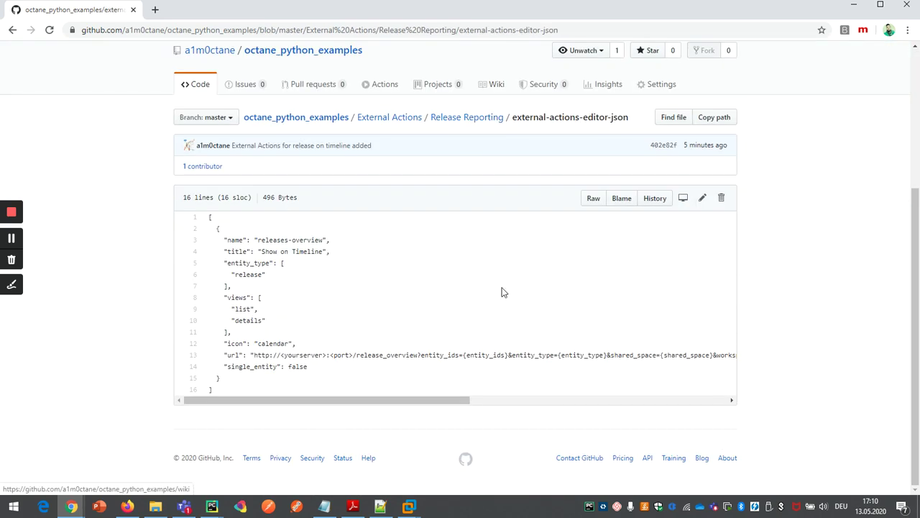
left_click_drag(208, 217, 296, 388)
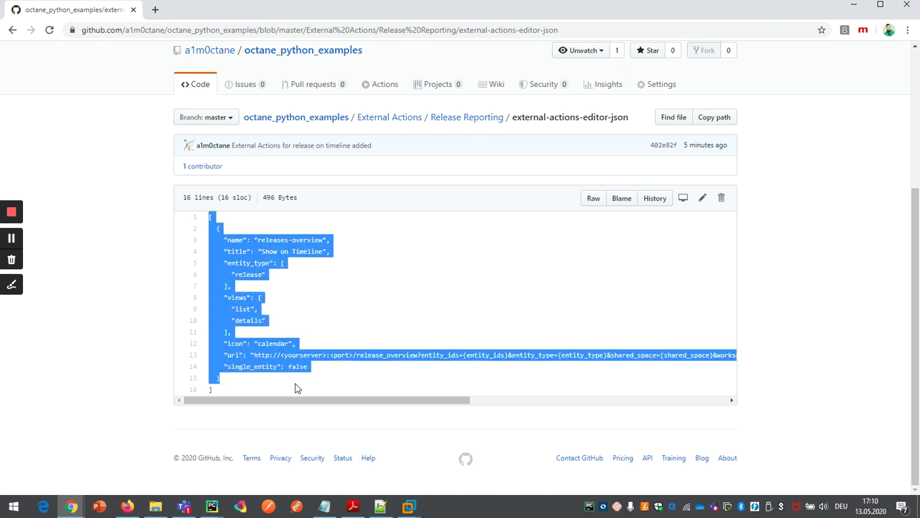
left_click(297, 391)
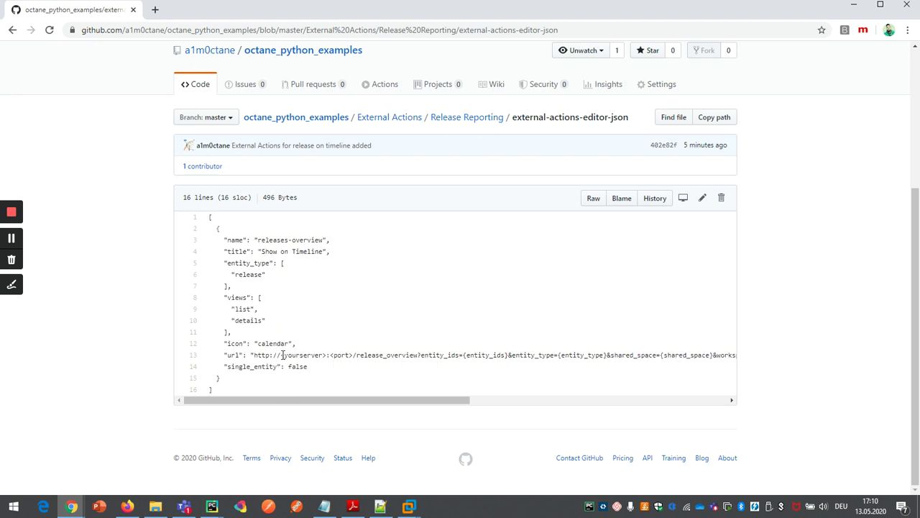
left_click_drag(282, 354, 353, 355)
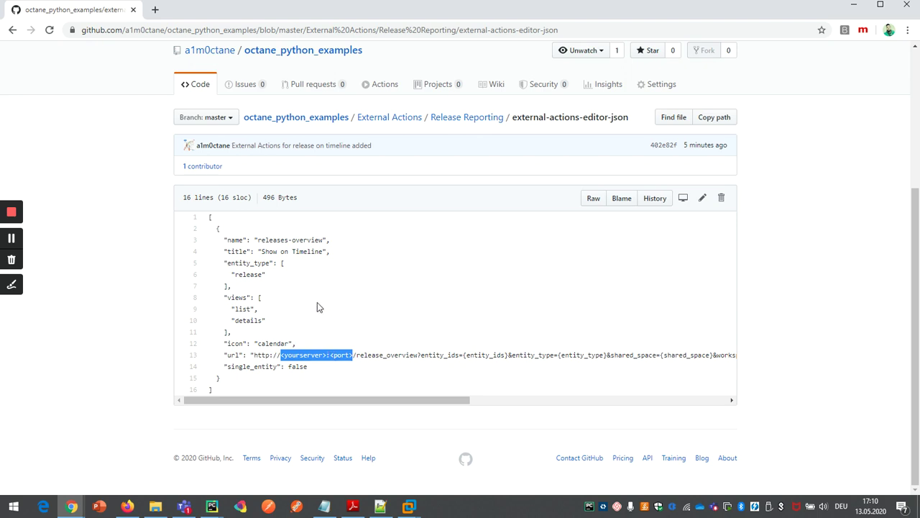
Step: Open Release Reporting.py from the Release Reporting folder in a separate browser tab and examine the host and port in its app.run call
left_click(464, 118)
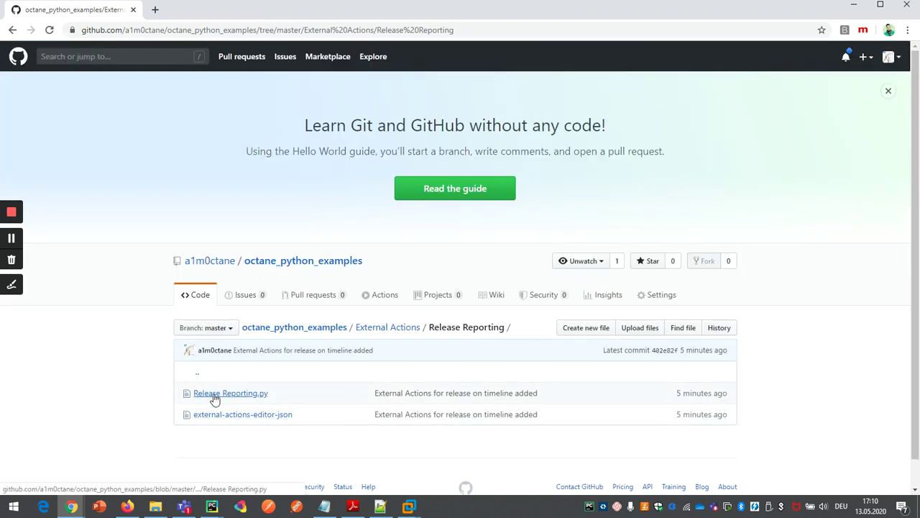
middle_click(211, 394)
left_click(237, 10)
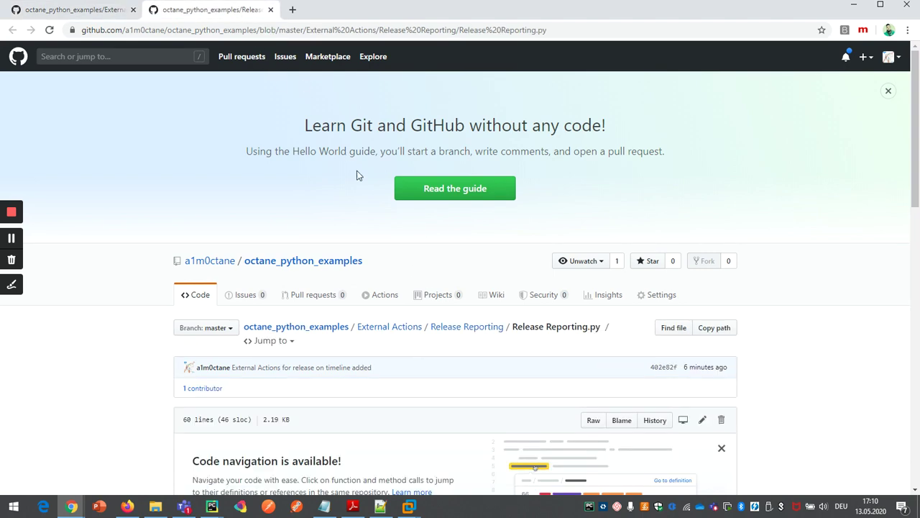
scroll(369, 335, "down", 15)
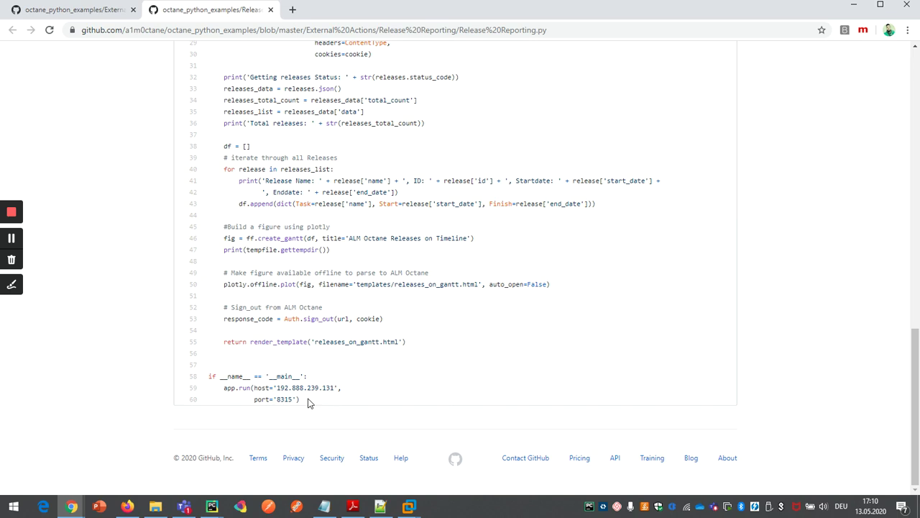
Step: Return to the folder's browser tab, reopen external-actions-editor-json and highlight <yourserver>:<port> in the url line
left_click(101, 16)
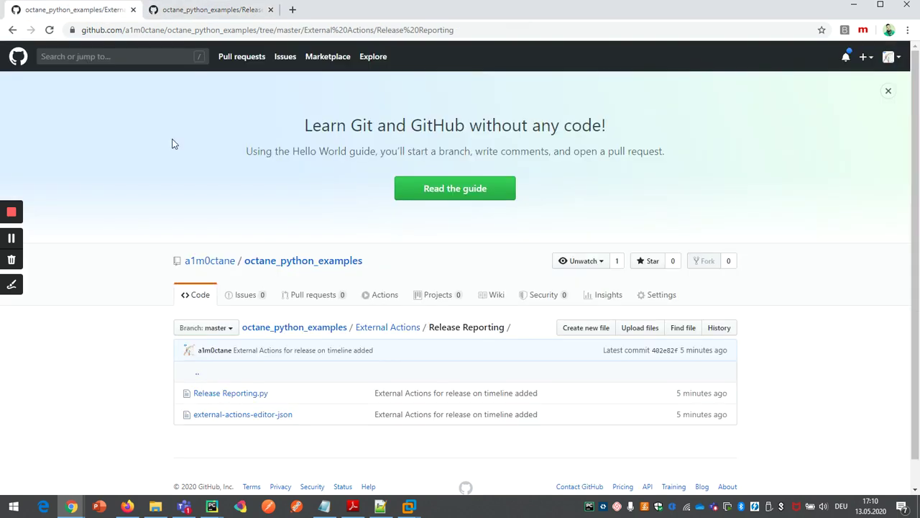
left_click(252, 415)
scroll(384, 363, "down", 3)
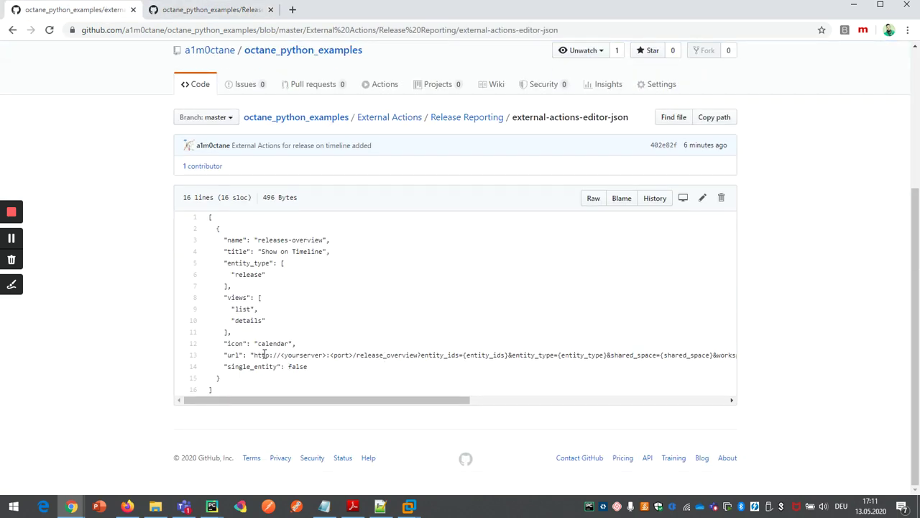
left_click_drag(282, 355, 352, 359)
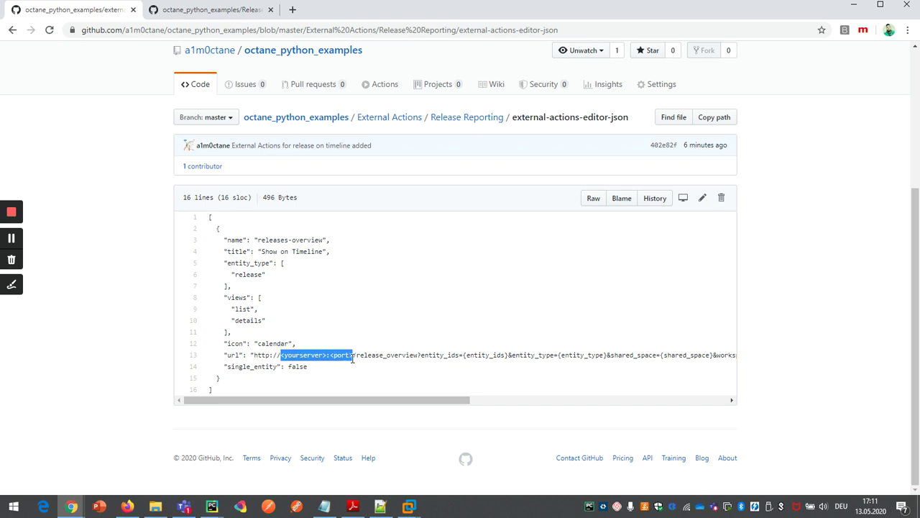
Step: Switch to ALM Octane and locate the External action editor entry in the settings without opening it
mouse_move(72, 506)
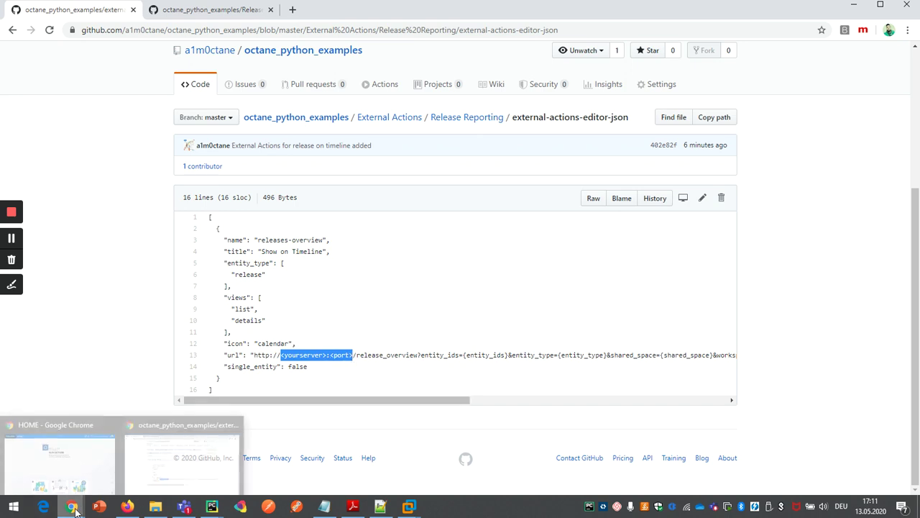
left_click(75, 485)
left_click(700, 16)
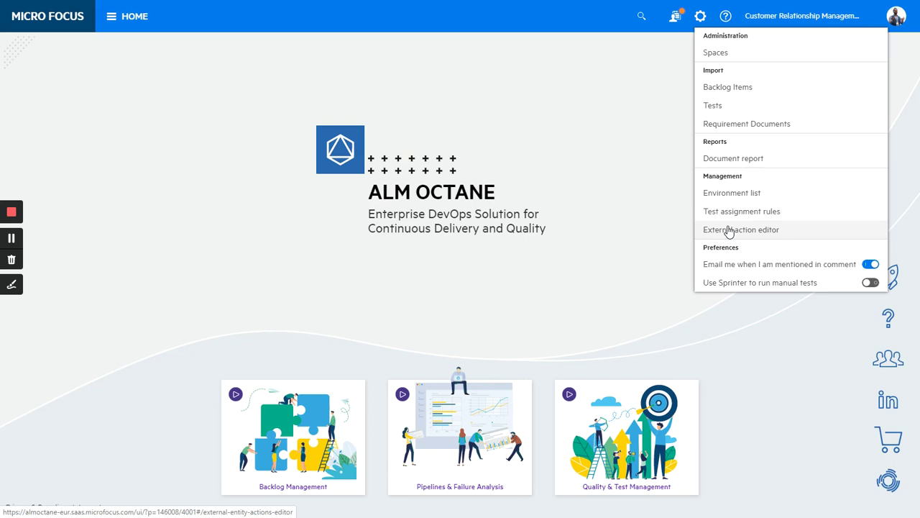
left_click(96, 194)
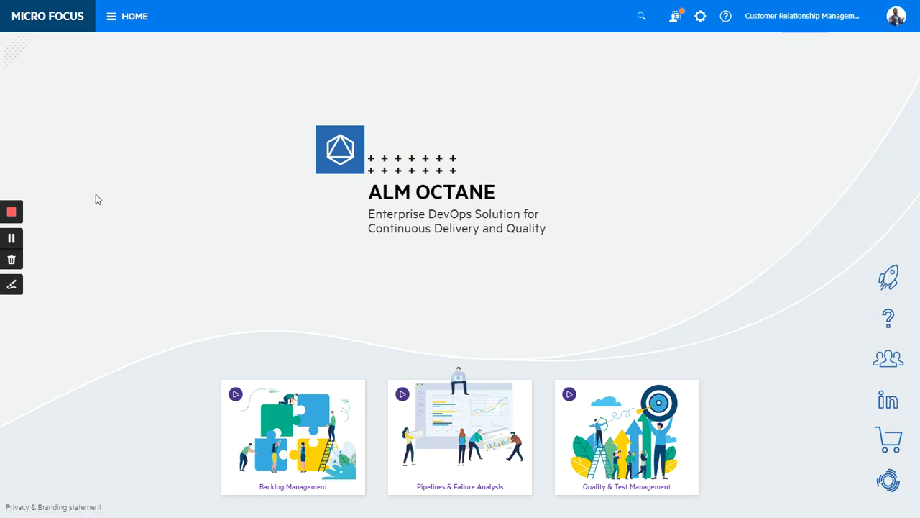
Step: Open the releases list in Management and run Show on Timeline for the 2019 Q3, 2019 Q1 and 2019 Q2 Release Train releases
left_click(121, 17)
left_click(84, 149)
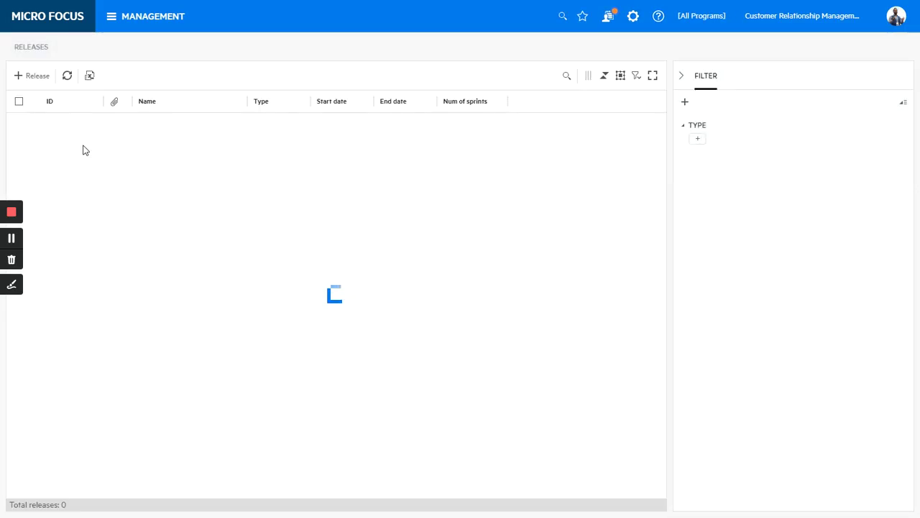
left_click(18, 125)
left_click(18, 151)
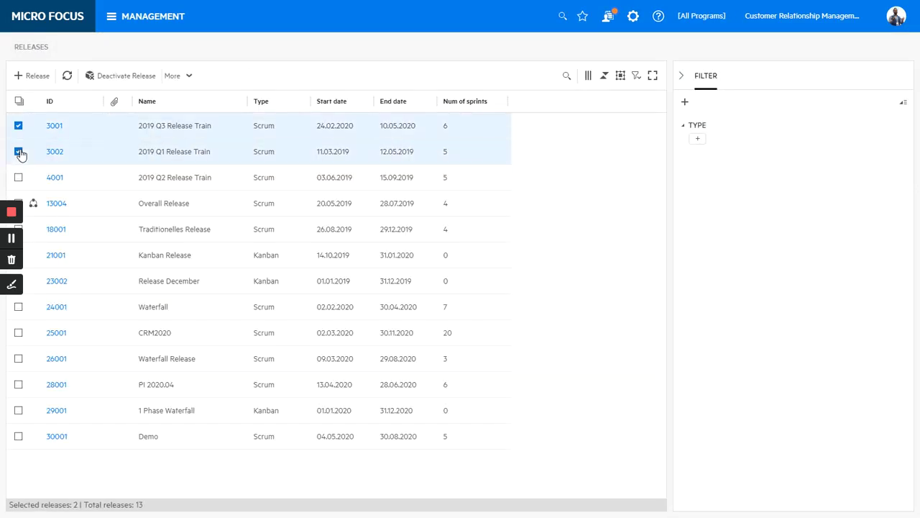
left_click(18, 176)
left_click(196, 79)
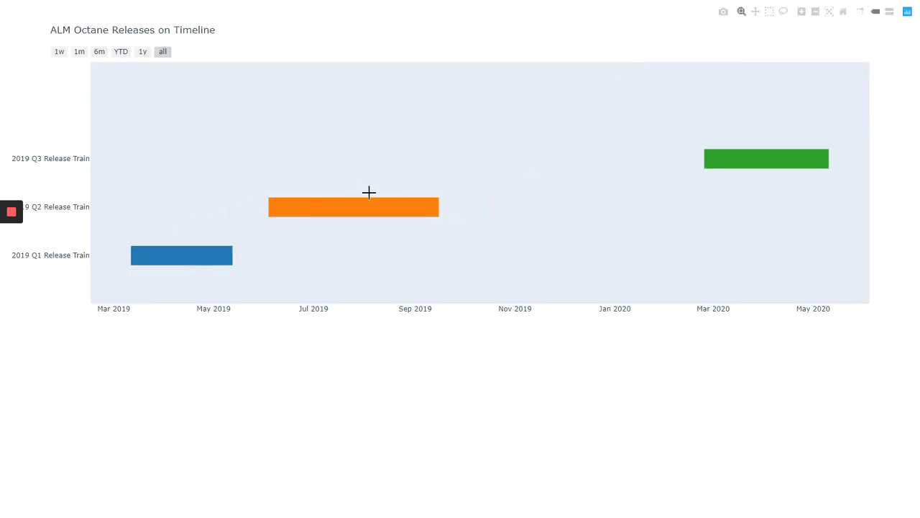
mouse_move(774, 159)
mouse_move(39, 222)
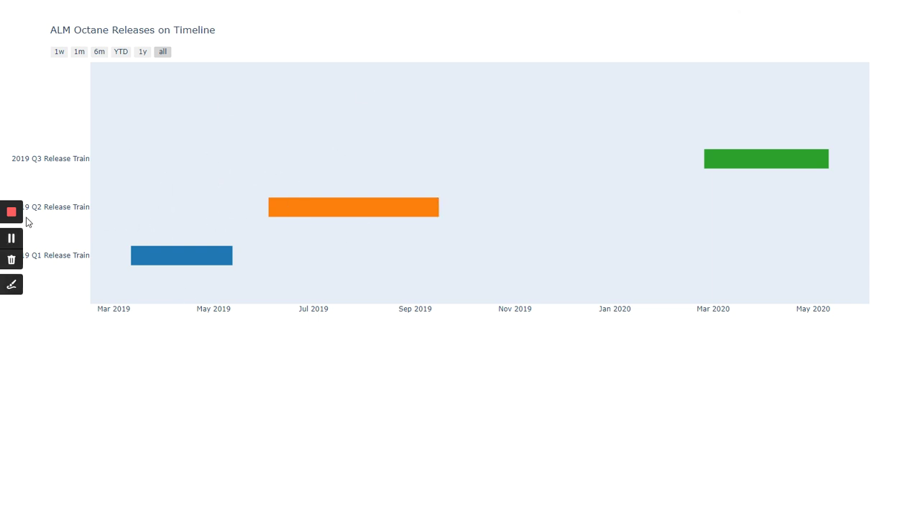